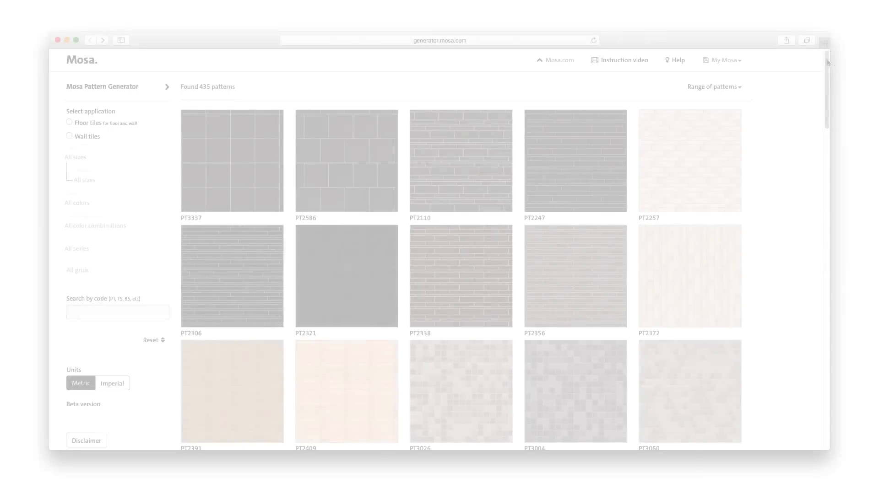
- Scroll the Mosa pattern gallery to browse tile patterns such as PT2188 and PT3140
left_click_drag(827, 63, 824, 167)
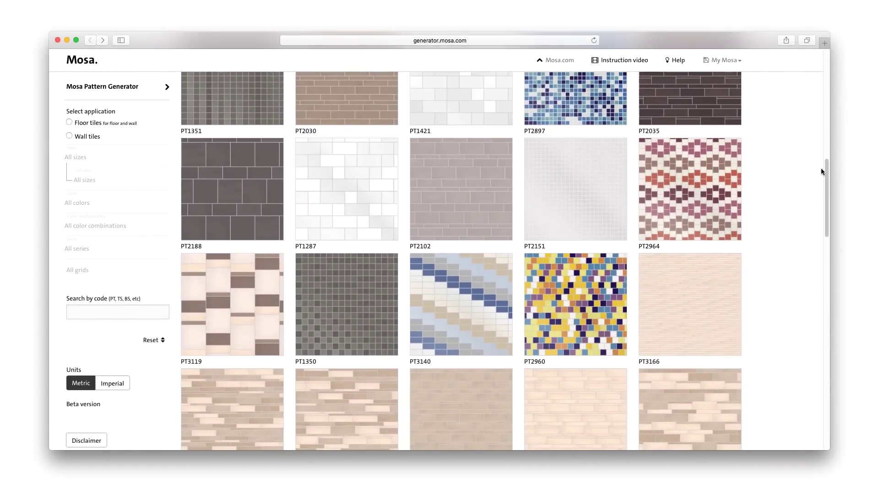
- Preview pattern PT3140, return to the gallery, and filter it to floor tiles
left_click(482, 300)
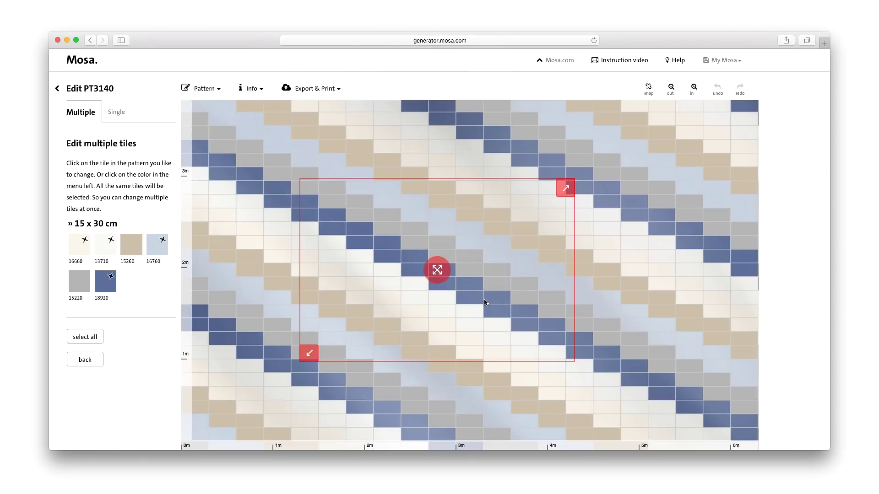
left_click(58, 91)
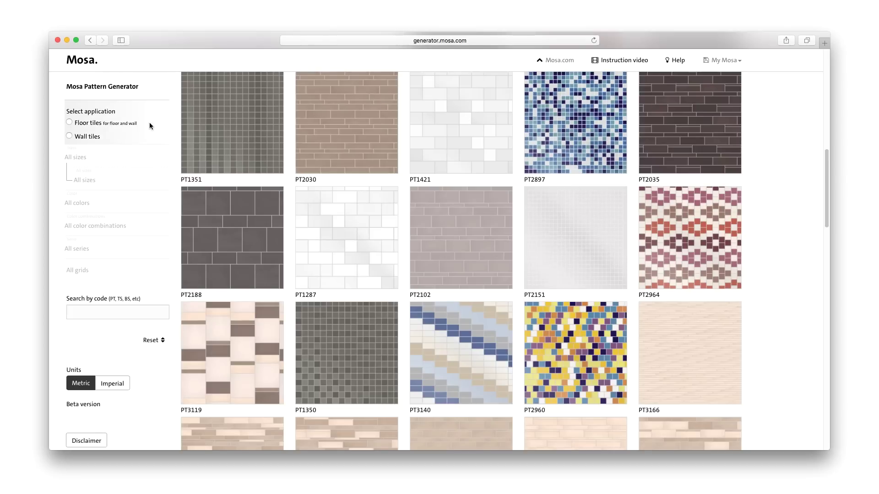
left_click(78, 136)
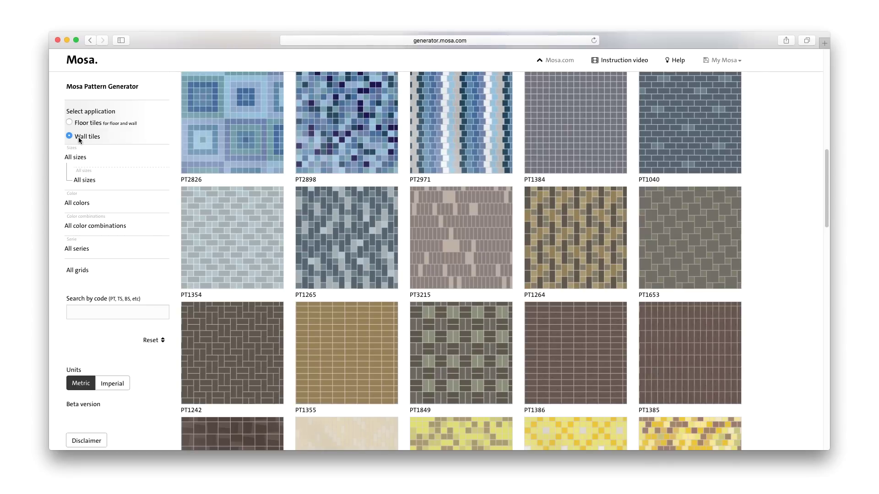
left_click(83, 124)
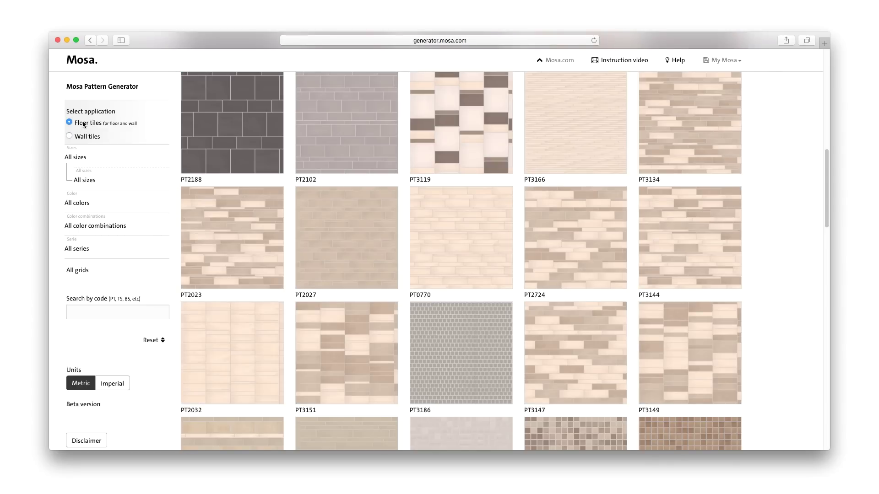
- Narrow the floor-tile gallery to multi-size, grey patterns in the Mosa Solids series
left_click(85, 155)
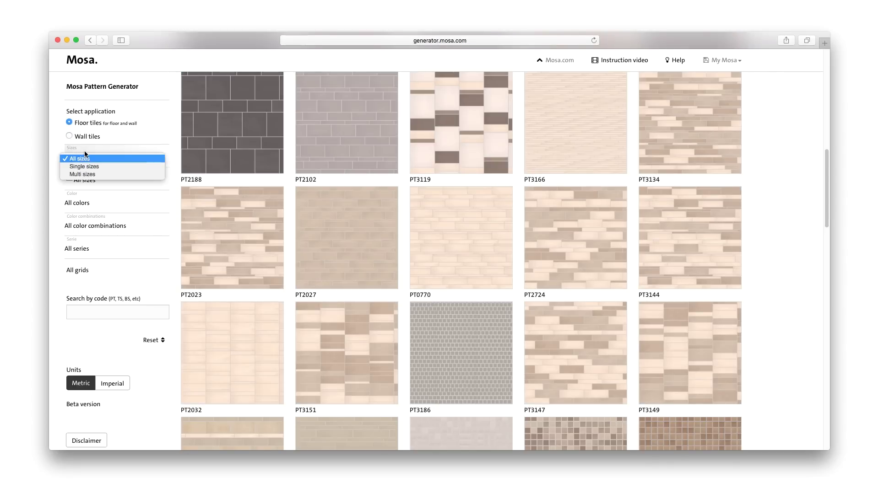
left_click(86, 175)
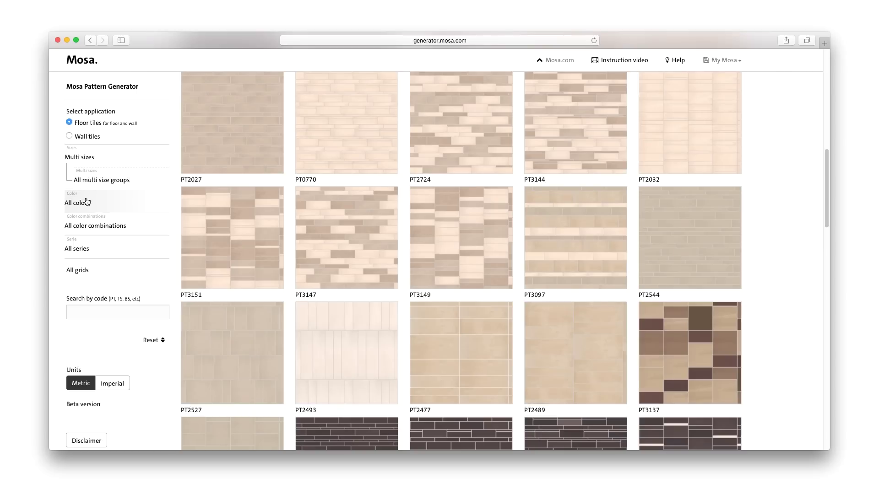
left_click(85, 202)
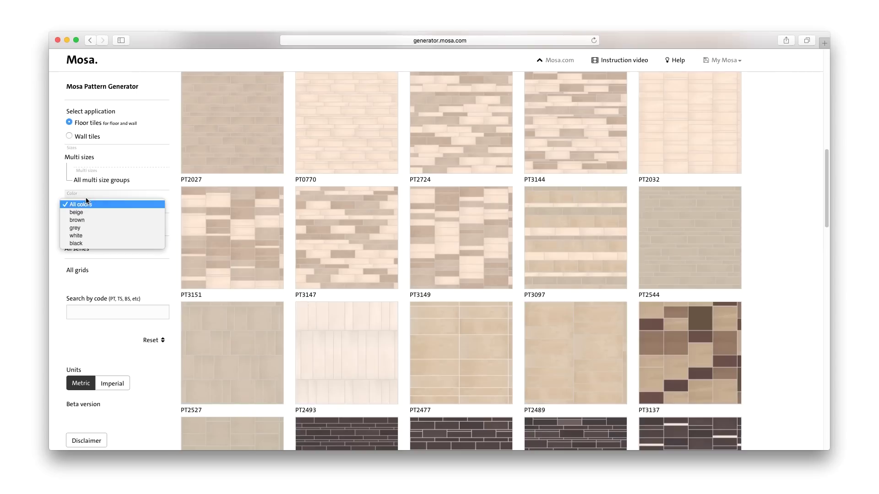
left_click(85, 228)
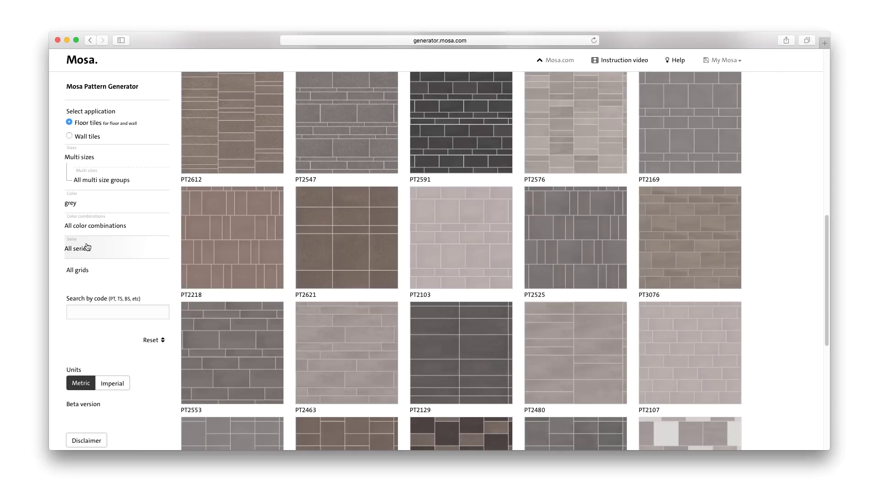
left_click(87, 249)
left_click(92, 266)
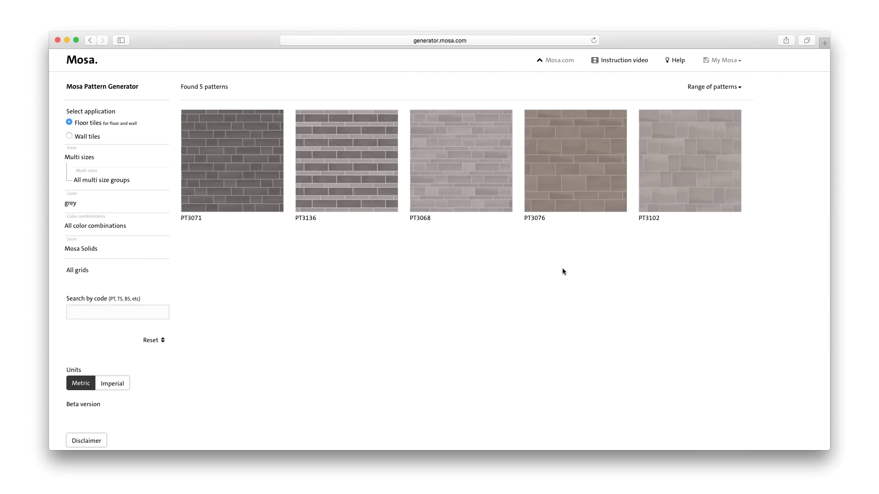
- Open pattern PT3076, enlarge its red marked area, and shift it up and right
left_click(583, 191)
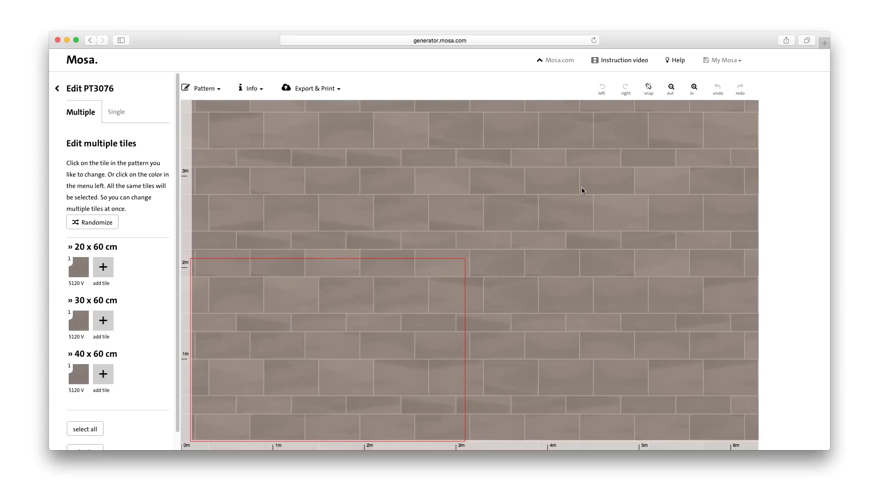
mouse_move(379, 326)
left_click(454, 265)
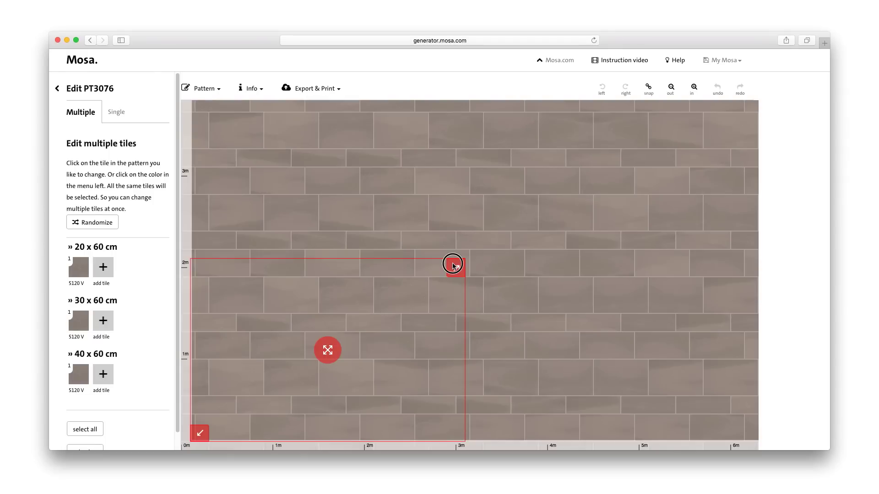
left_click_drag(453, 265, 555, 209)
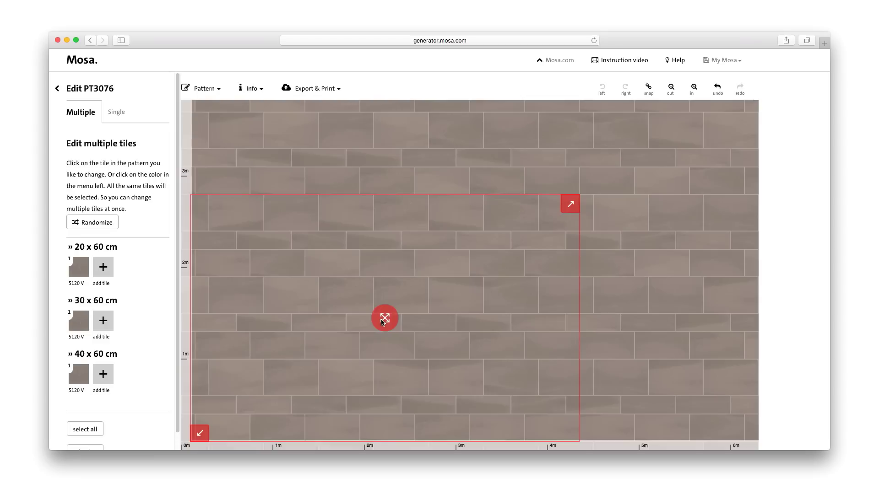
left_click_drag(385, 318, 463, 252)
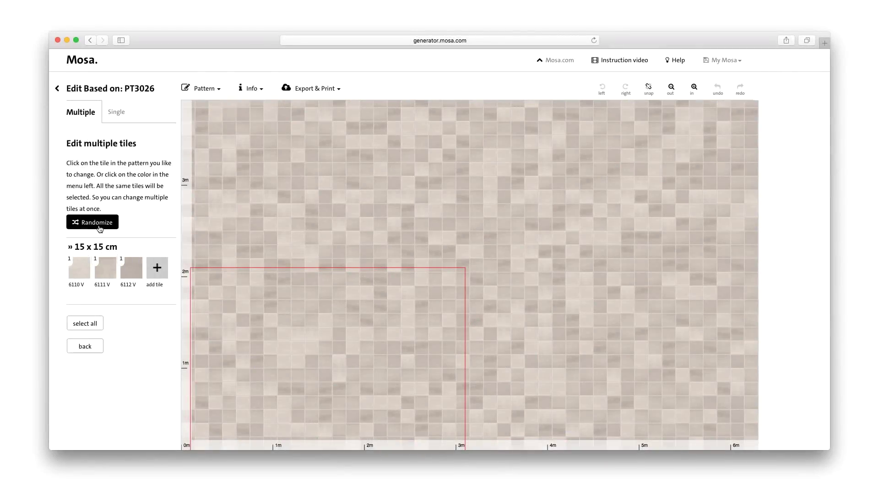
- Shuffle the tile arrangement randomly three times
left_click(100, 229)
left_click(99, 229)
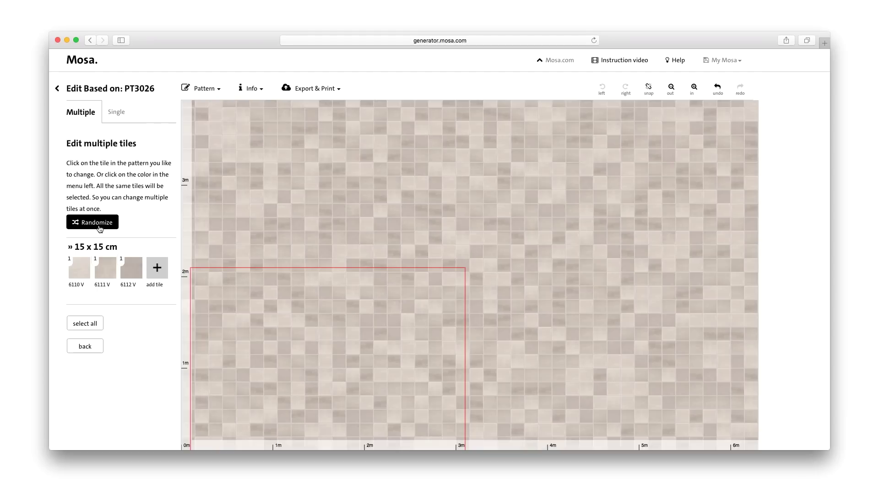
left_click(101, 229)
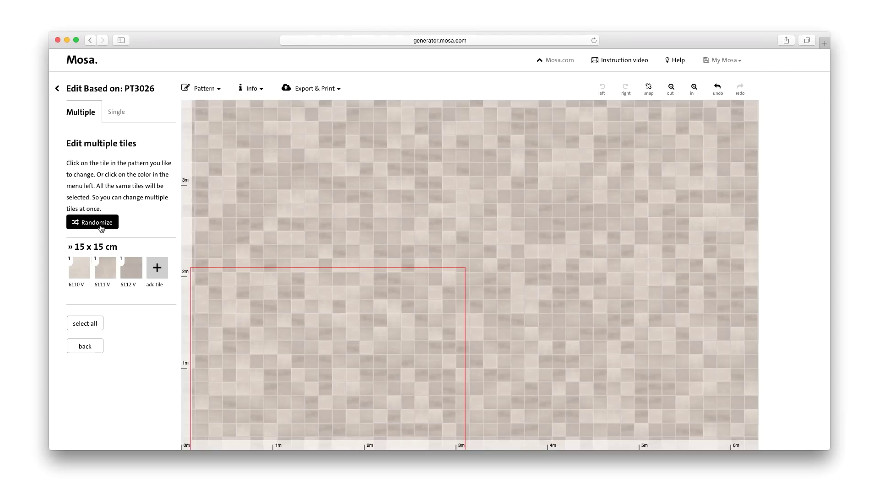
- Set the 6111 V tile quantity to 1 and replace the 6111 V tiles with 6120 V
left_click(94, 259)
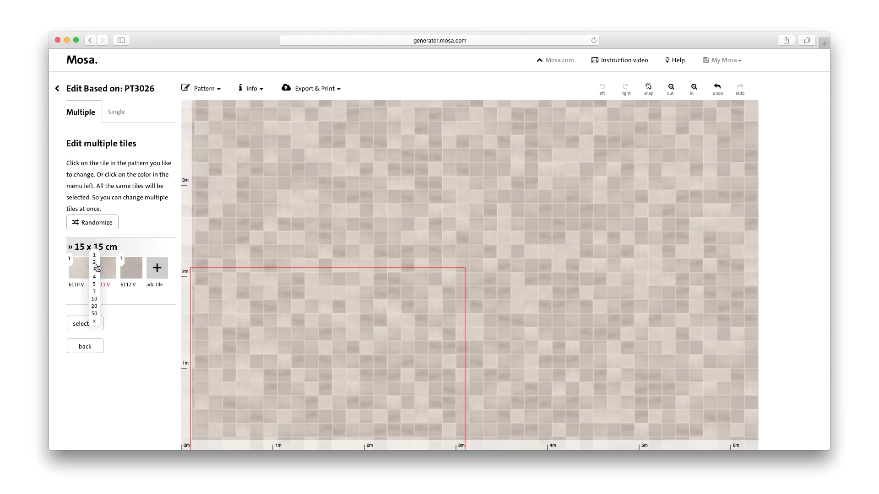
left_click(96, 284)
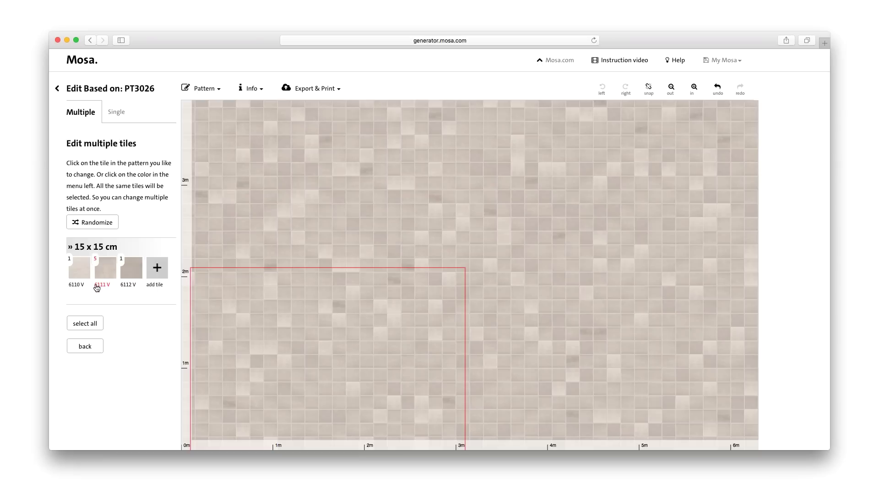
left_click(95, 259)
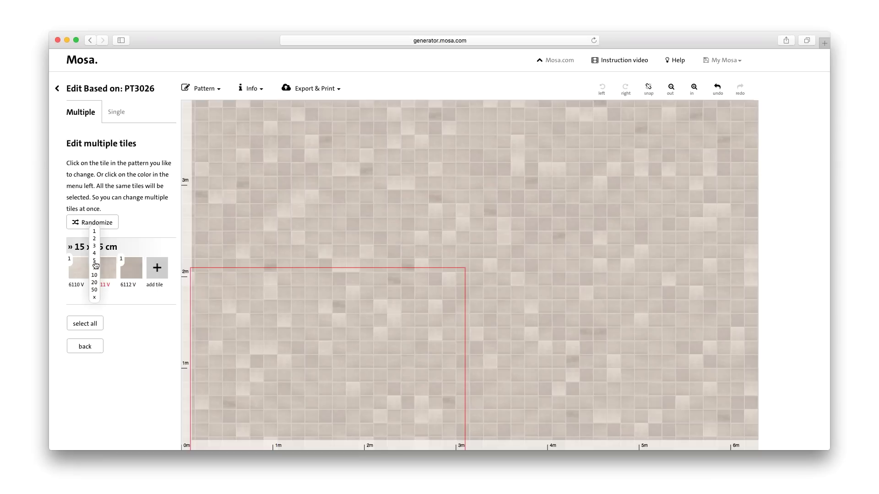
left_click(95, 232)
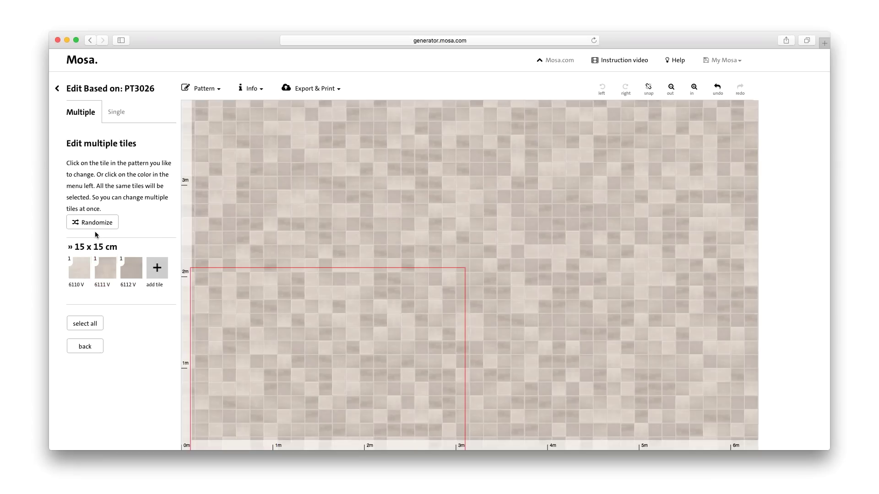
left_click(106, 270)
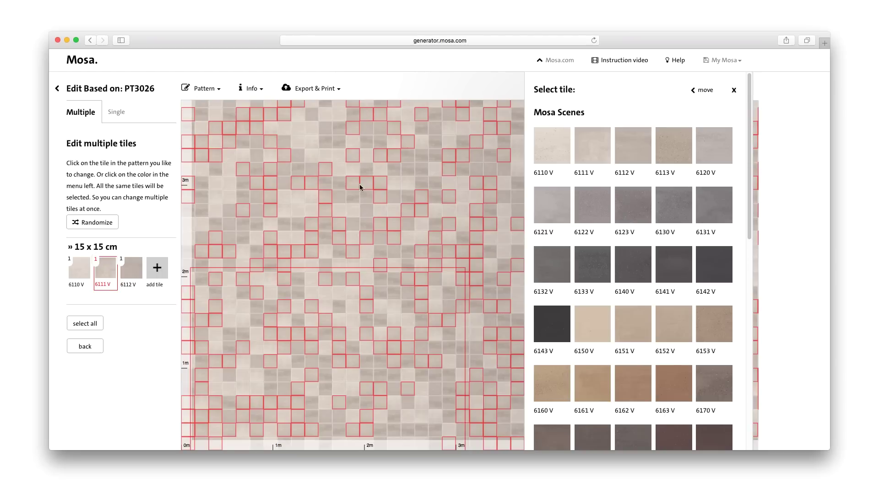
left_click(708, 147)
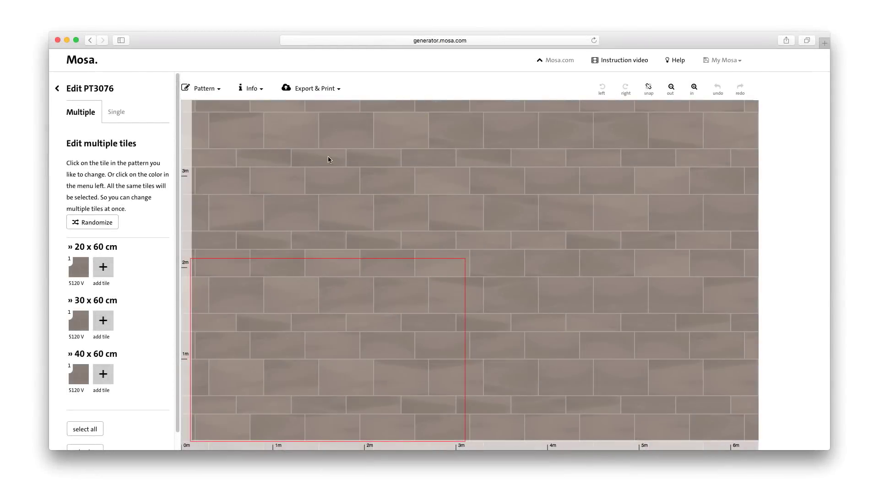
- Check the pattern details and enter the My Mosa account e-mail and password
left_click(251, 91)
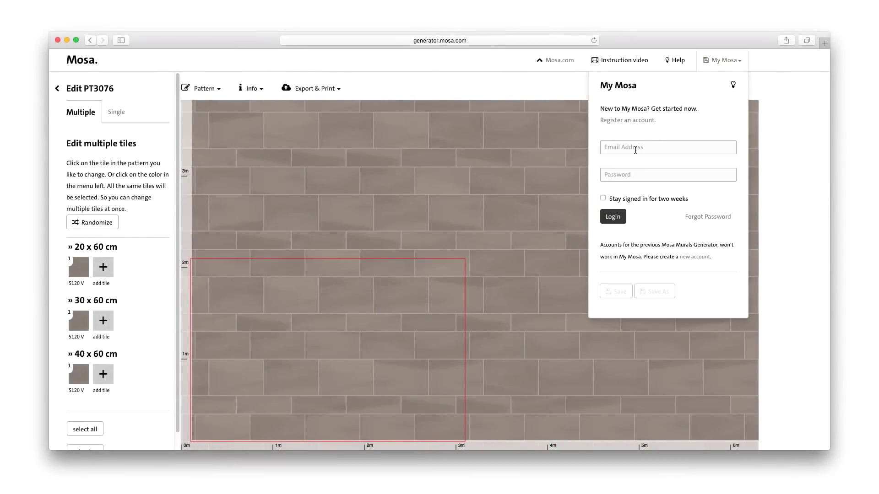
left_click(635, 150)
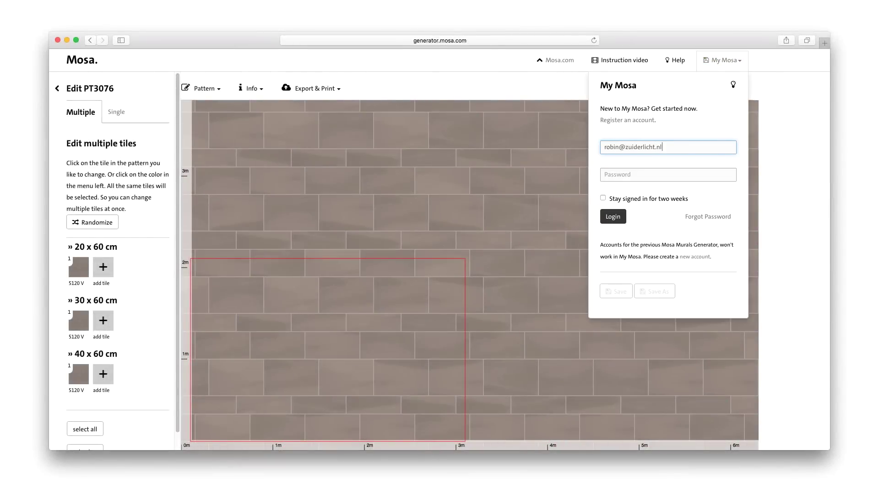
left_click(636, 175)
type("••")
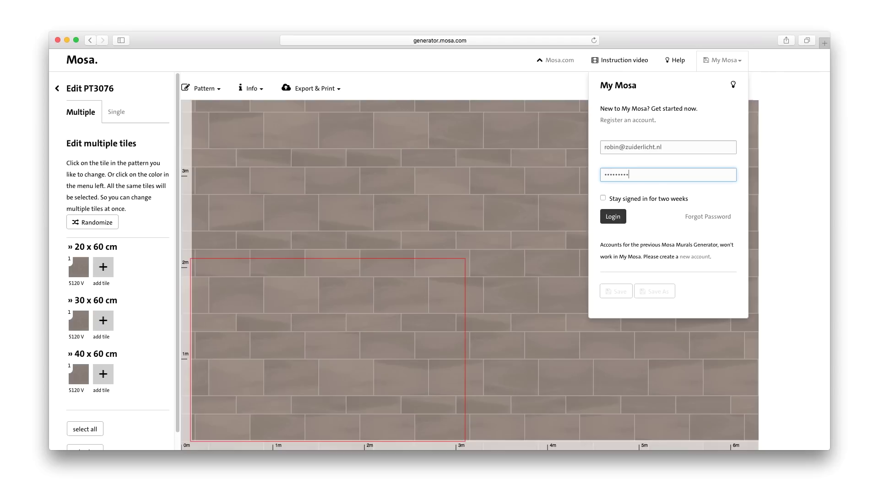
- Log in to My Mosa and start saving the pattern as a new entry
left_click(619, 217)
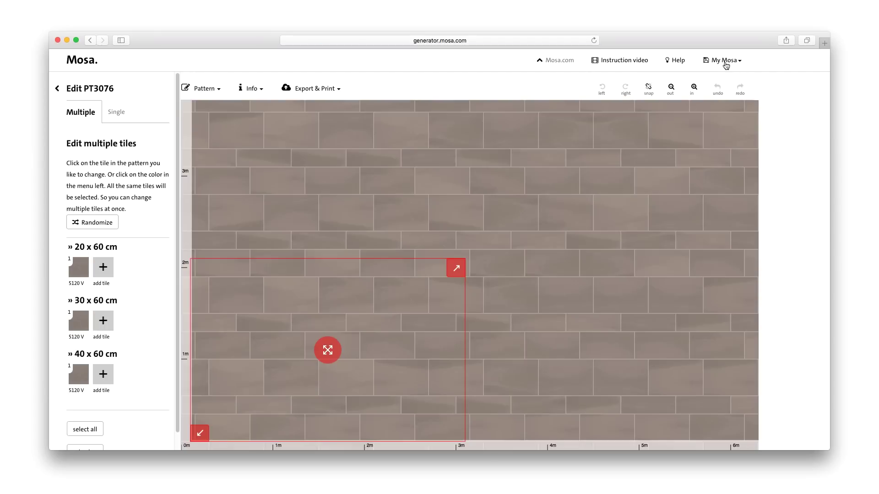
left_click(726, 64)
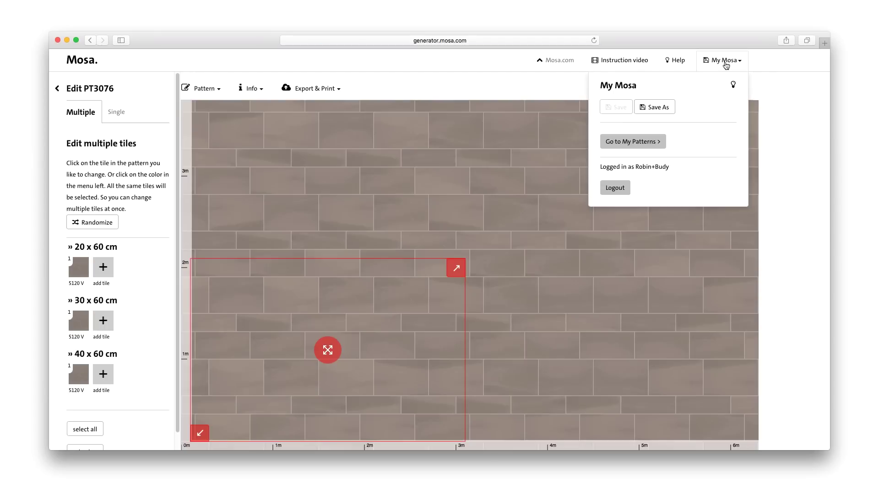
left_click(664, 108)
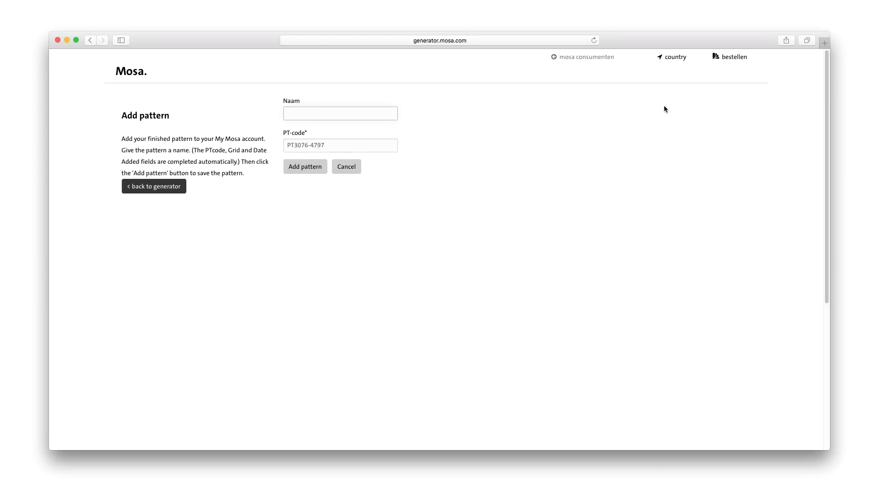
- Save the pattern to My Mosa as 'Solids' and reopen it from Manage your patterns
type("Solids")
left_click(299, 170)
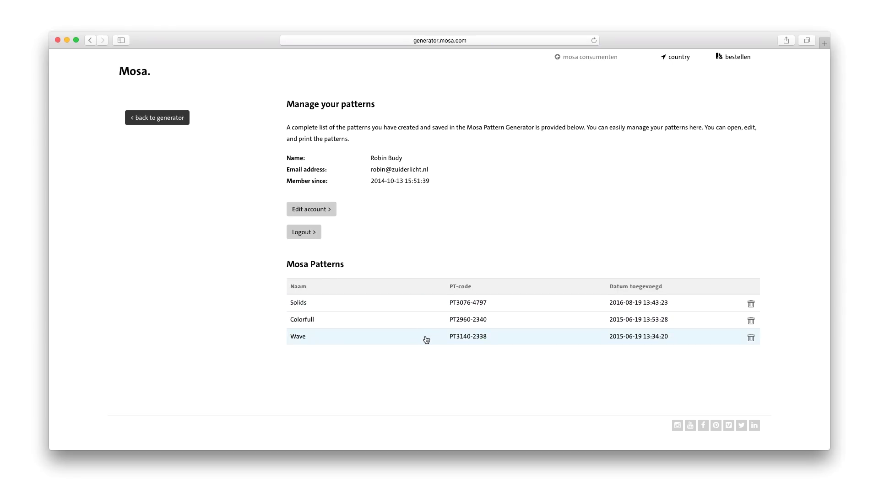
left_click(423, 301)
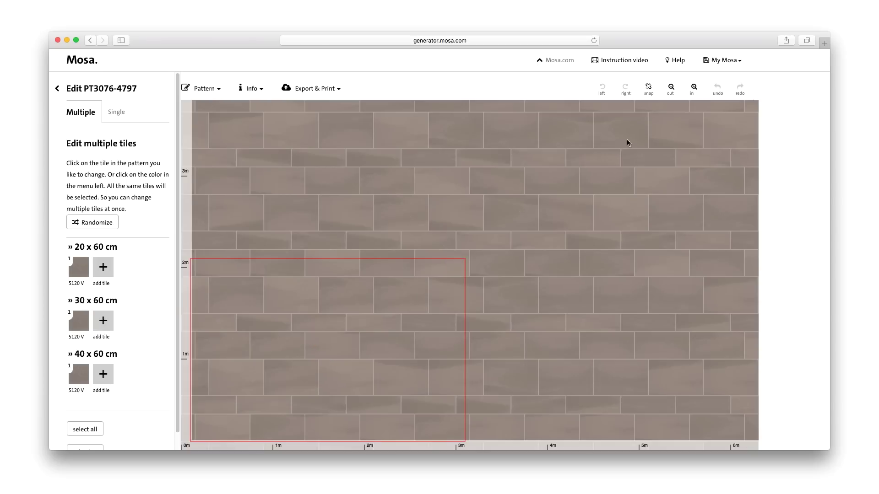
- Export the pattern as a JPG image and as a Revit CAD package
left_click(327, 94)
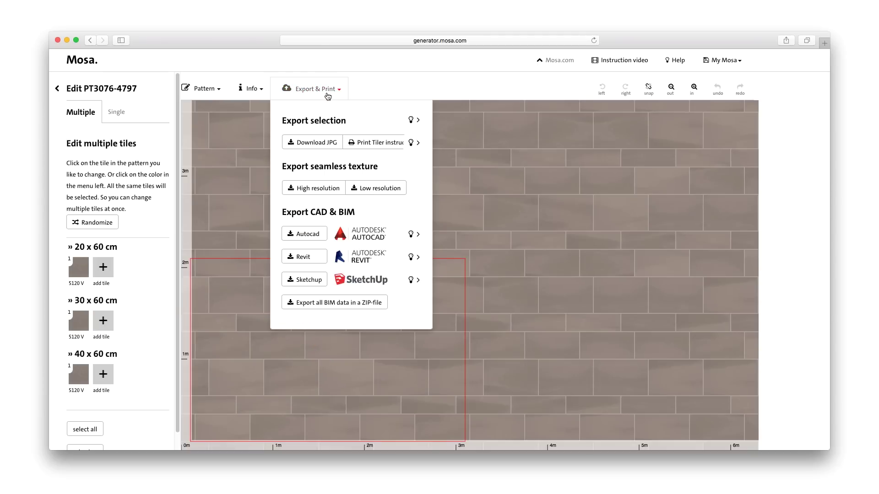
left_click(319, 142)
left_click(321, 262)
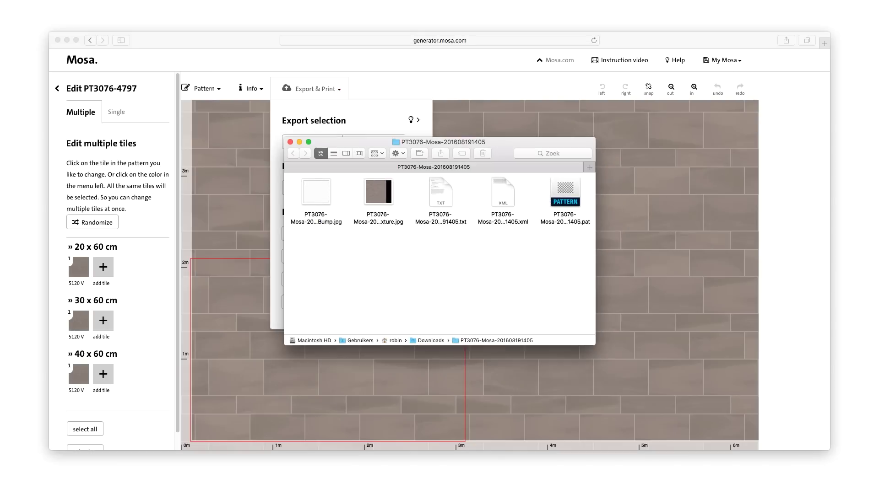
- Preview the exported bump map, high-res texture and readme, then put the Finder window away
left_click(318, 199)
key("space")
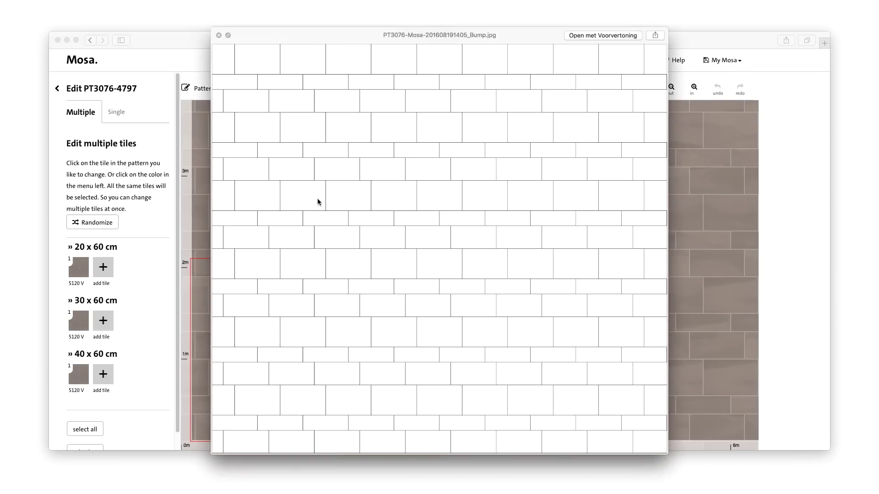
key("Down")
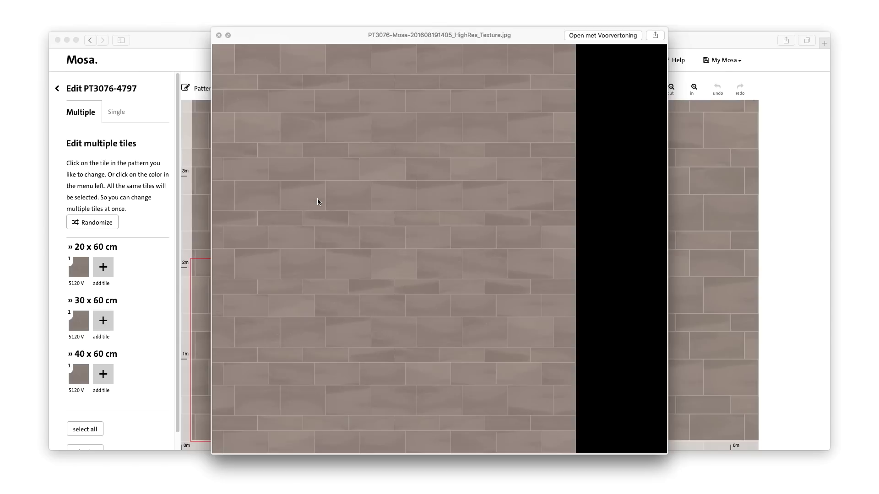
key("Down")
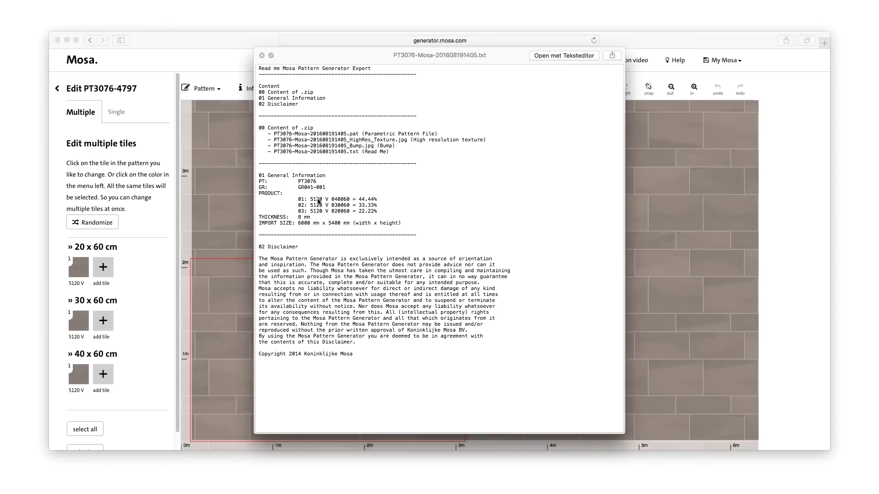
left_click(263, 55)
left_click(302, 143)
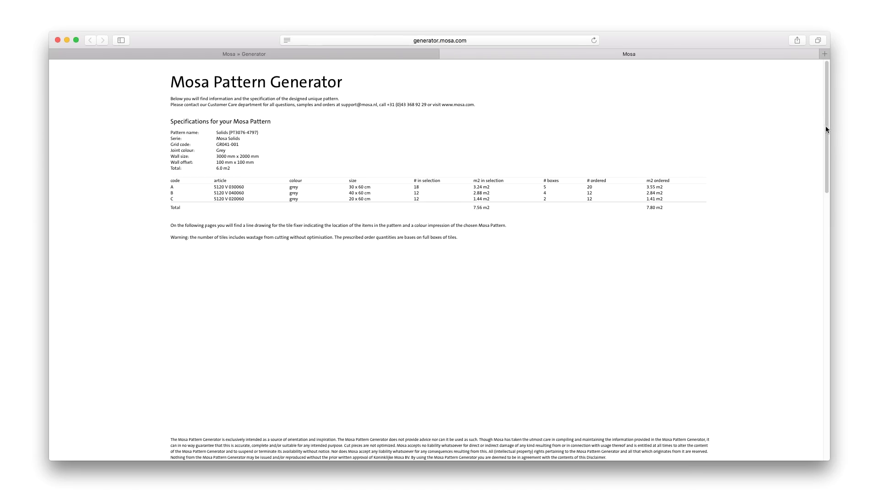
- Scroll the new tab down to the Tiler instructions drawing of A, B and C tiles
left_click_drag(828, 128, 824, 259)
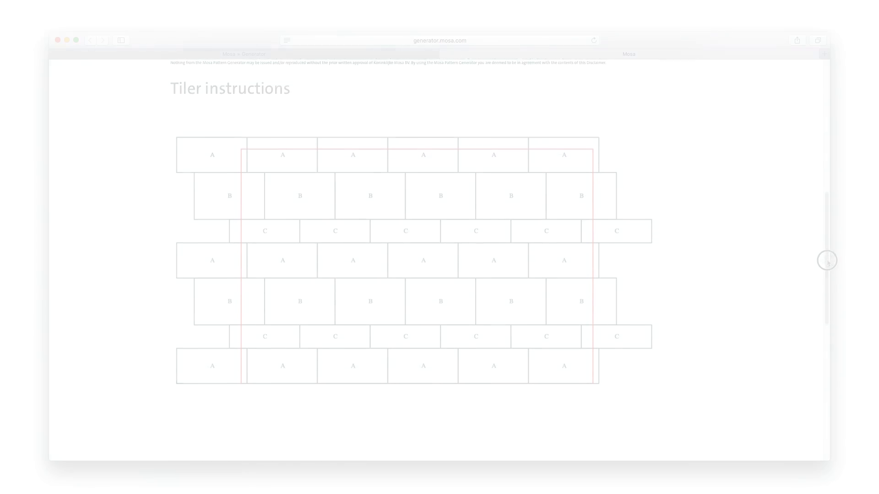